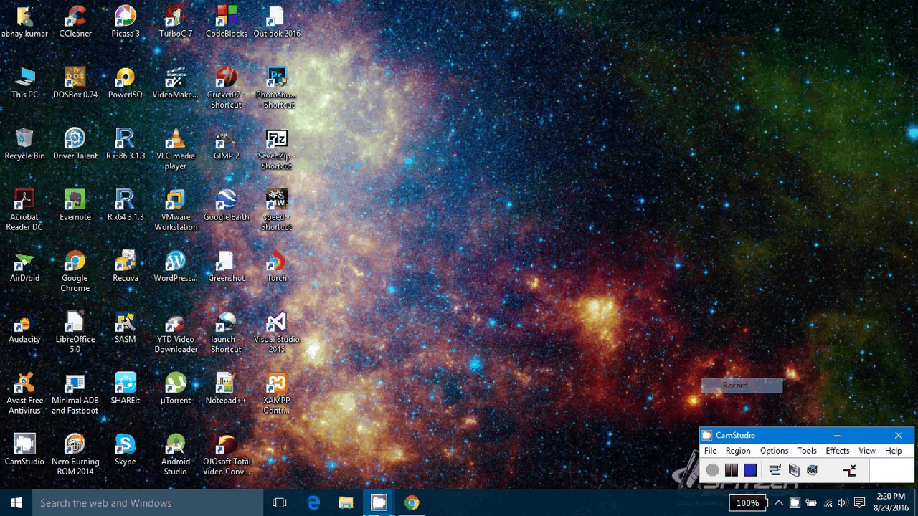
# Launch Chrome, search for 'chrome web store', open the Chrome Web Store, and add a blank tab
pyautogui.click(466, 131)
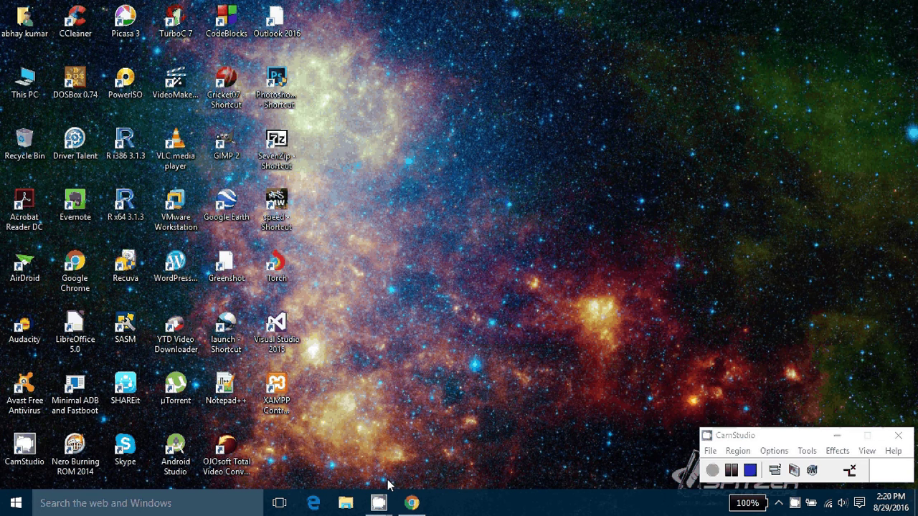
pyautogui.click(412, 503)
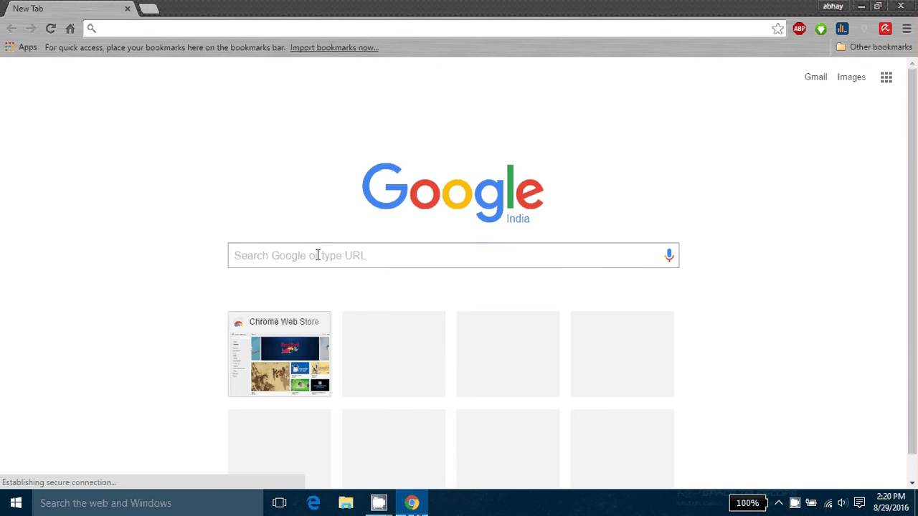
pyautogui.click(261, 254)
pyautogui.write('chro')
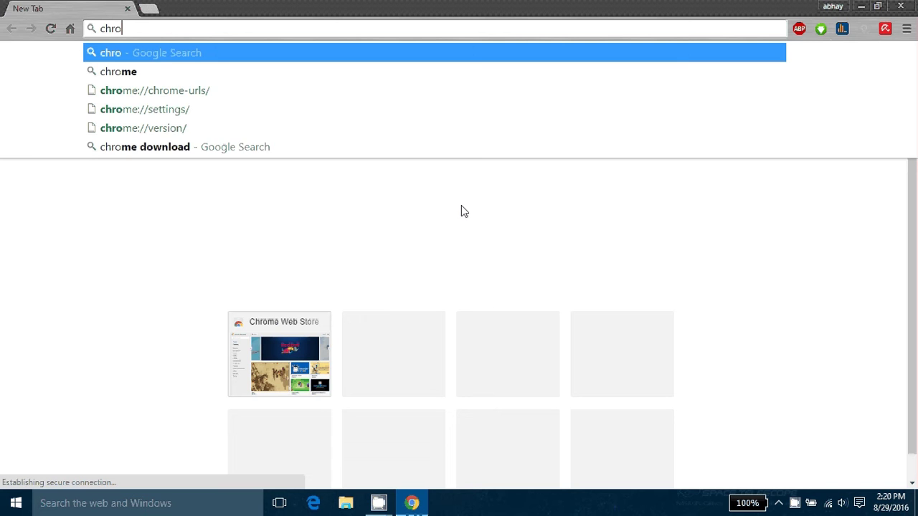
pyautogui.write('me web')
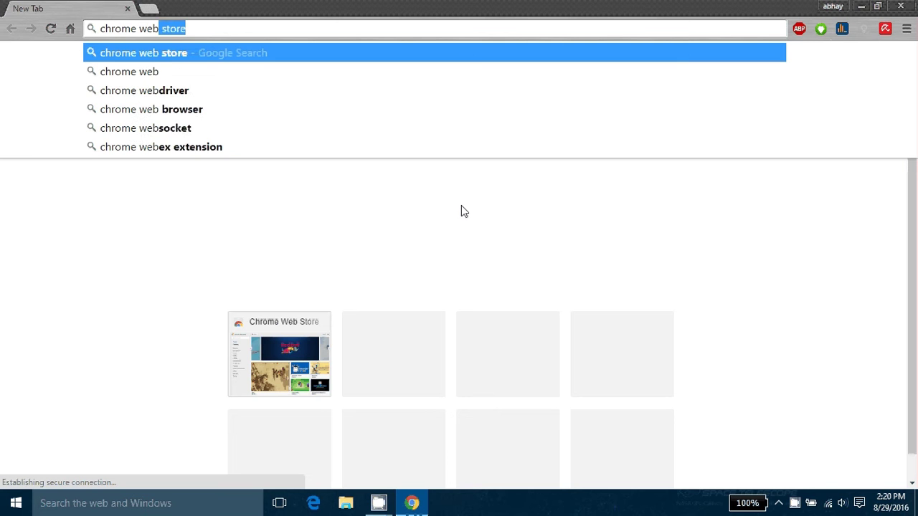
pyautogui.write(' stor')
pyautogui.press('Return')
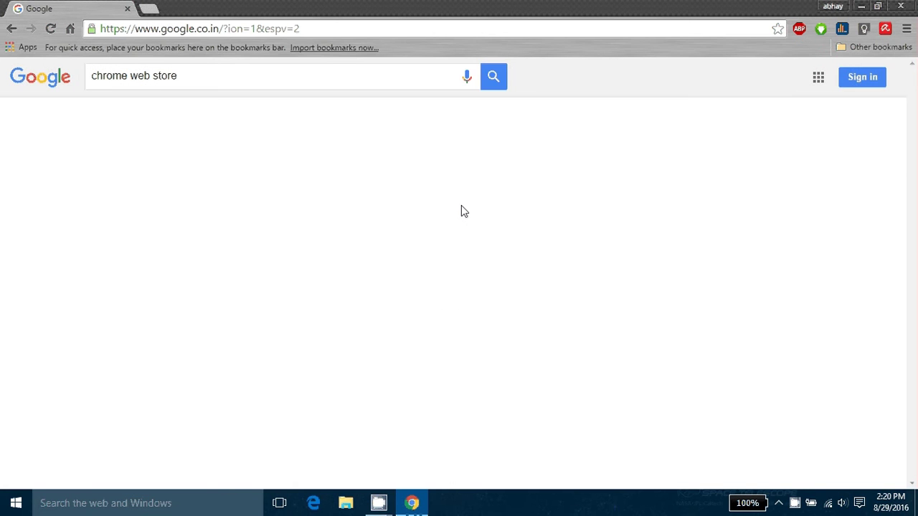
pyautogui.click(179, 188)
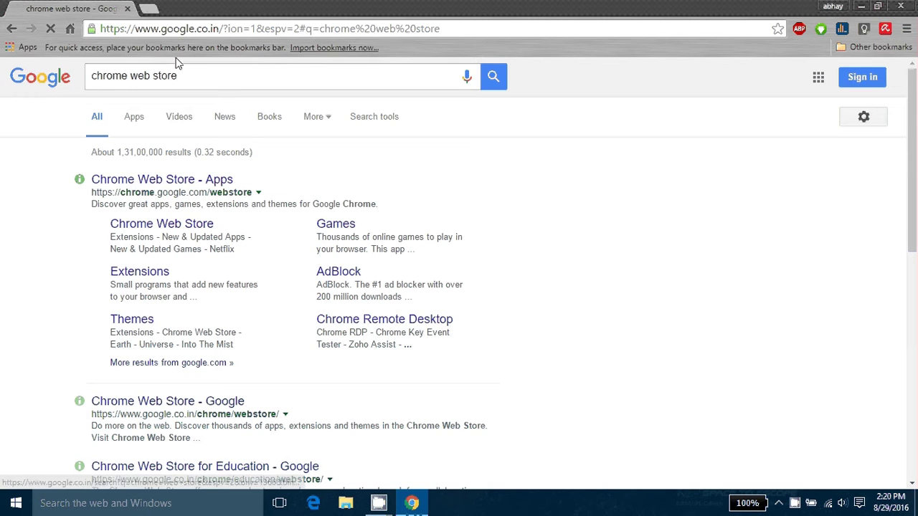
pyautogui.click(148, 8)
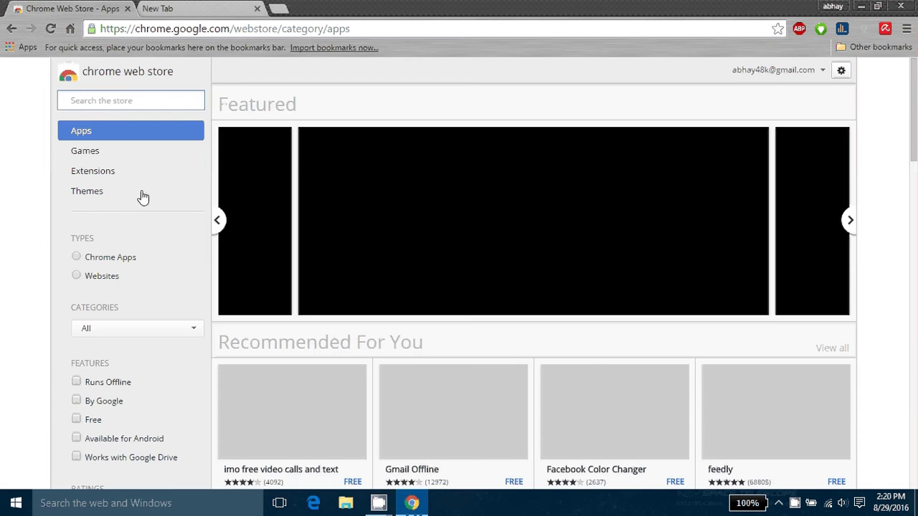
# Browse the store's Extensions category and open the Speedtest by Ookla detail page
pyautogui.click(106, 174)
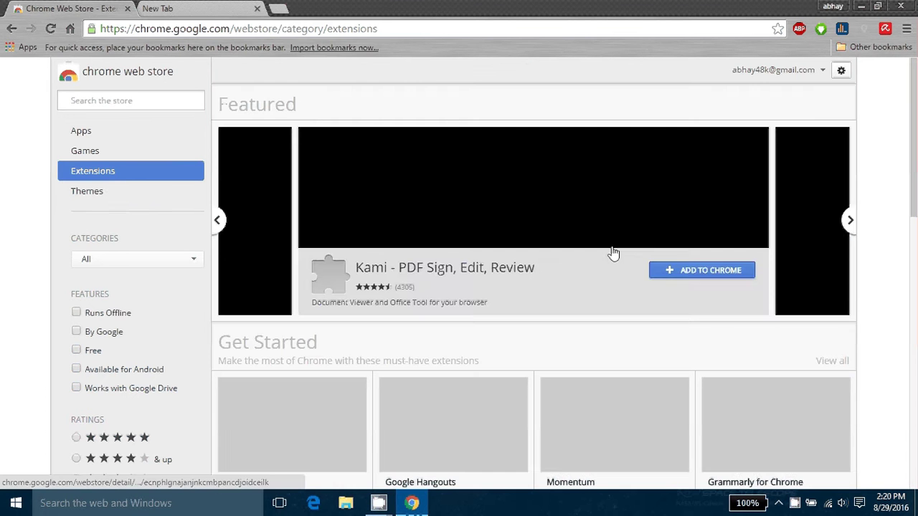
pyautogui.scroll(-3, 840, 267)
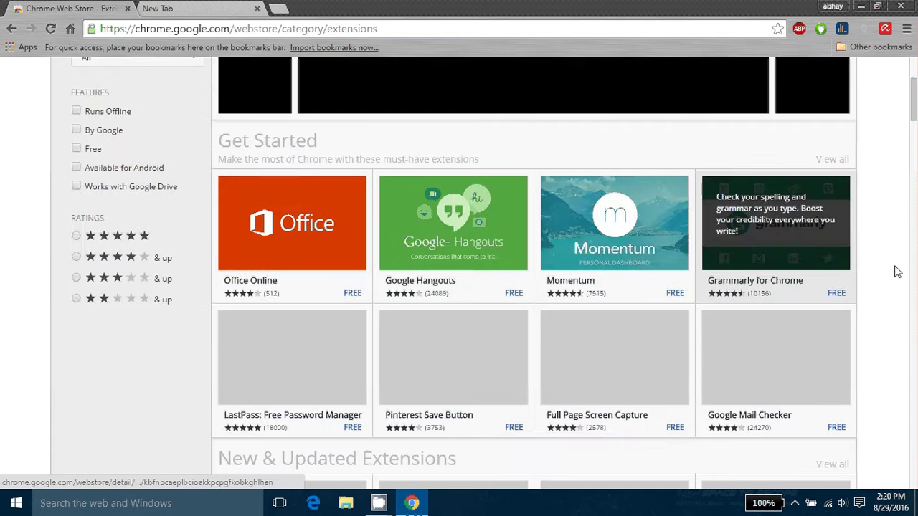
pyautogui.scroll(-3, 895, 271)
pyautogui.scroll(-3, 886, 274)
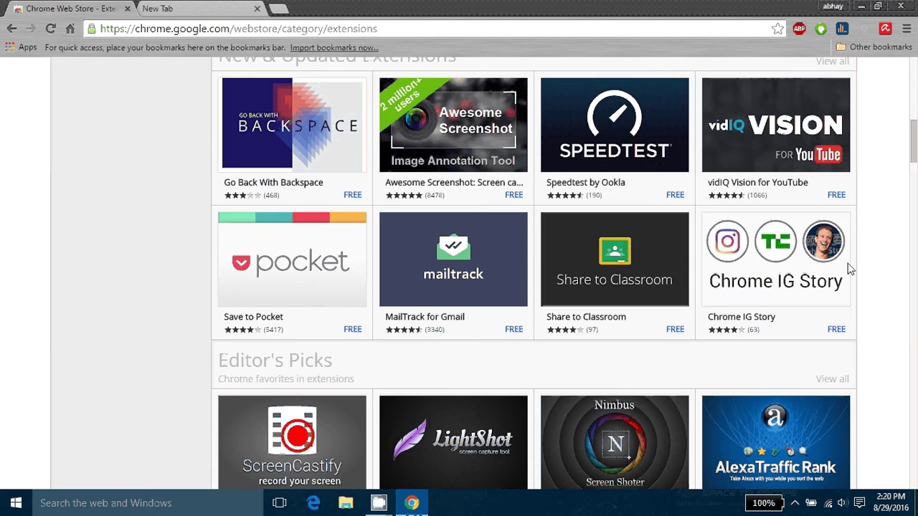
pyautogui.click(606, 129)
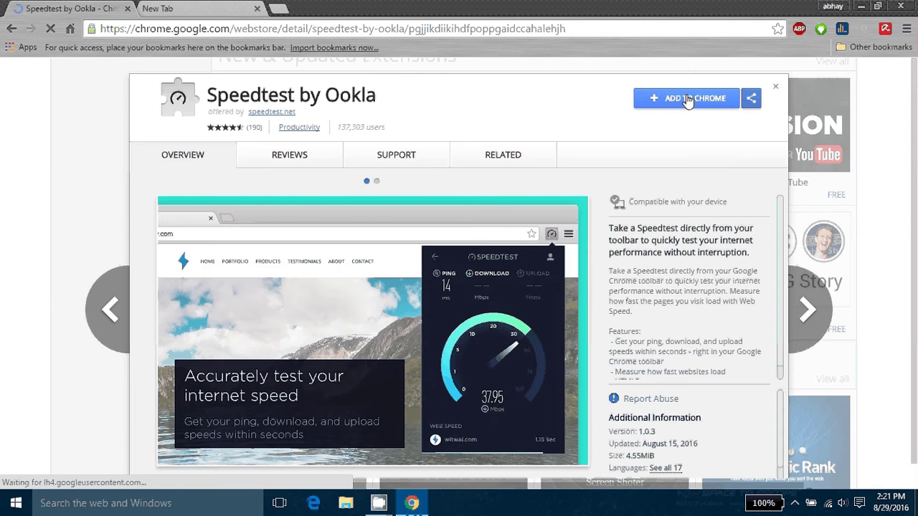
# Try adding Speedtest by Ookla to Chrome, retry the failed download, then dismiss the network error
pyautogui.click(688, 101)
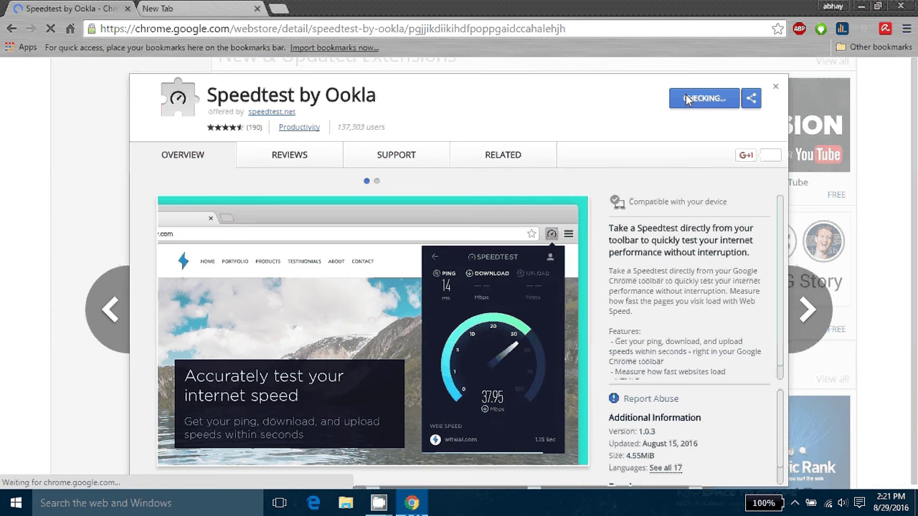
pyautogui.click(460, 129)
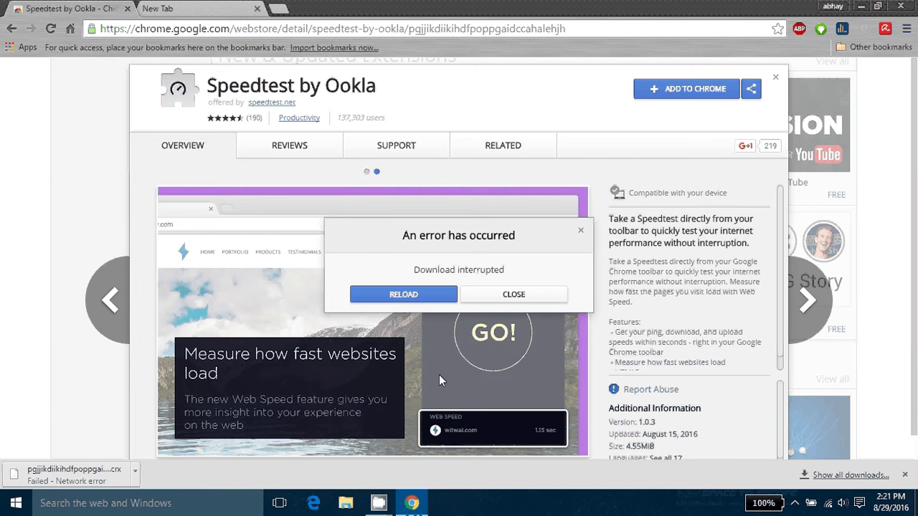
pyautogui.click(414, 296)
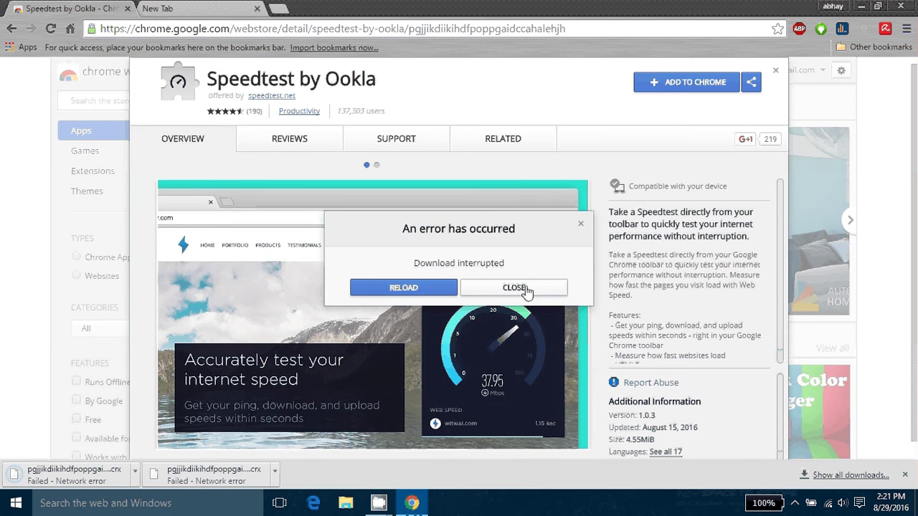
pyautogui.click(527, 292)
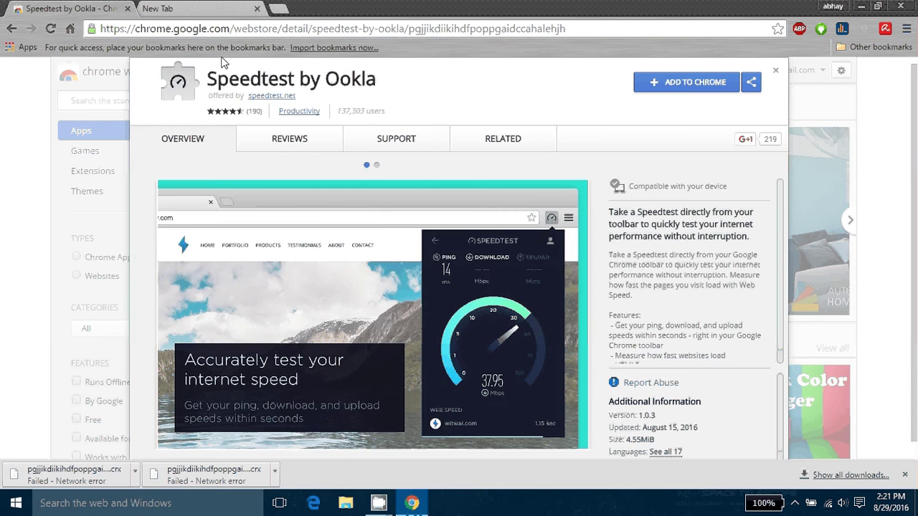
# In the blank tab, search 'chrome extension downloader' and open the chrome-extension-downloader.com site
pyautogui.click(158, 8)
pyautogui.click(297, 257)
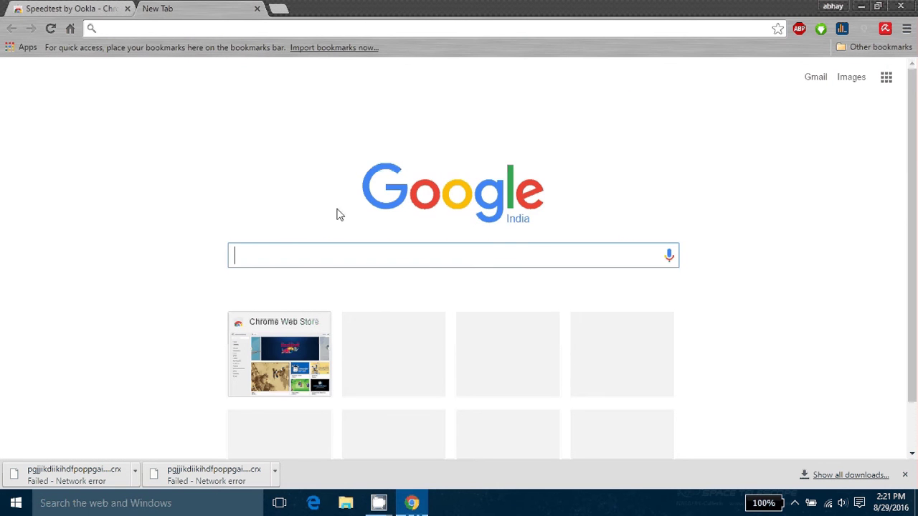
pyautogui.write('chrome')
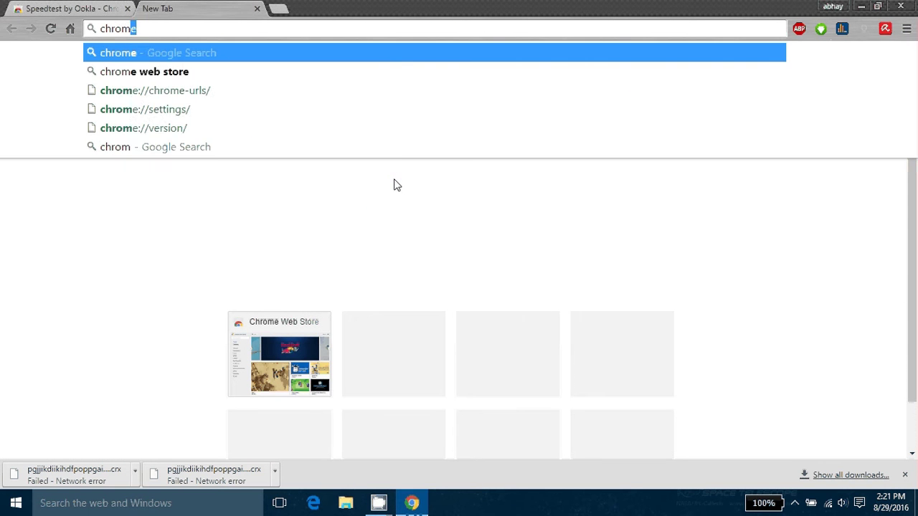
pyautogui.write(' exten')
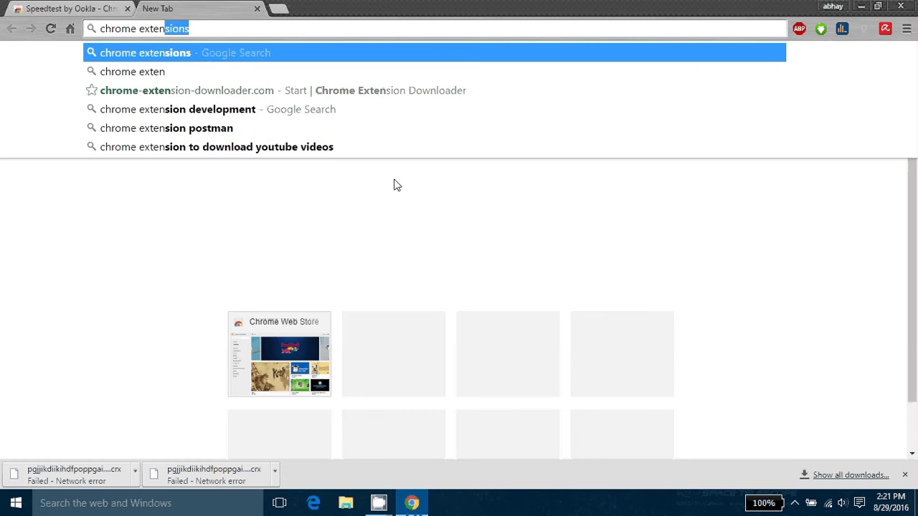
pyautogui.write('sion d')
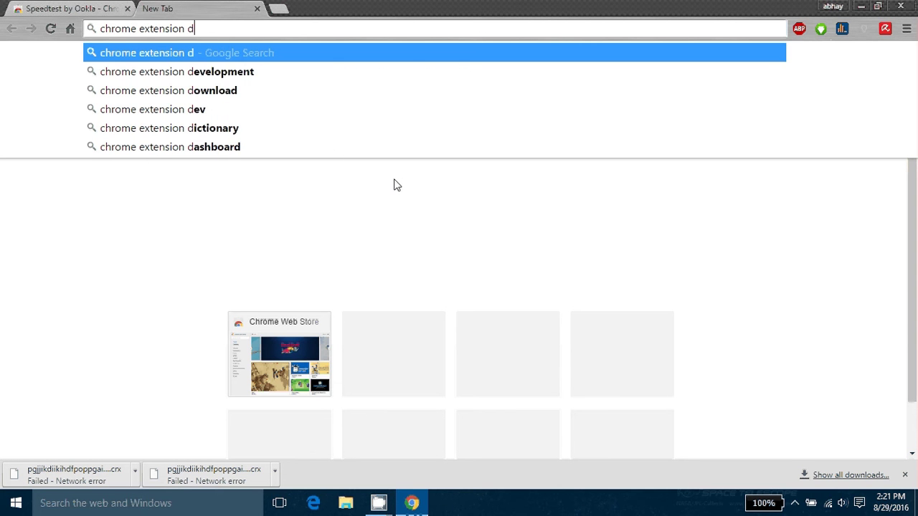
pyautogui.press('Down')
pyautogui.press('Down')
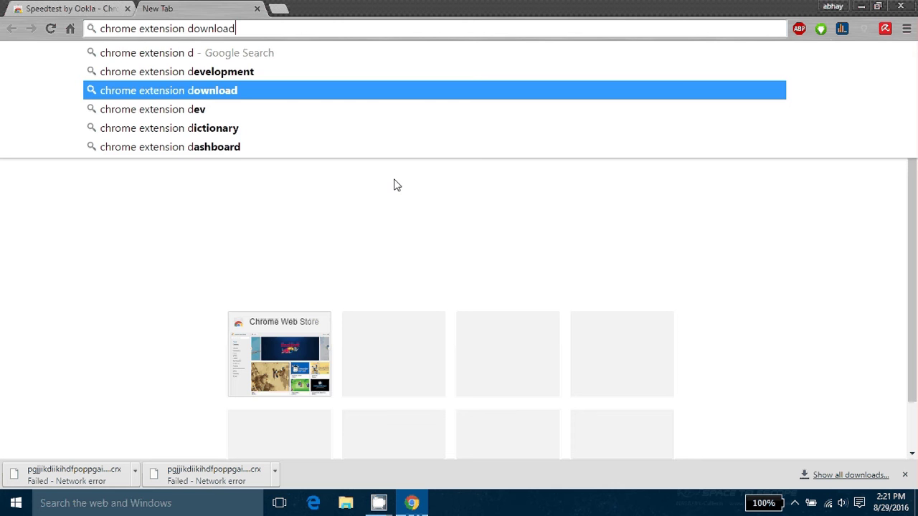
pyautogui.write('er')
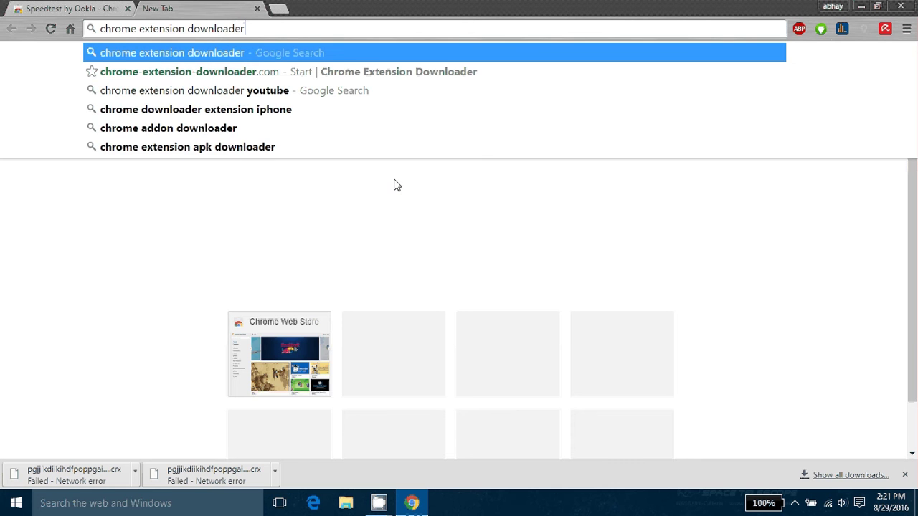
pyautogui.press('Return')
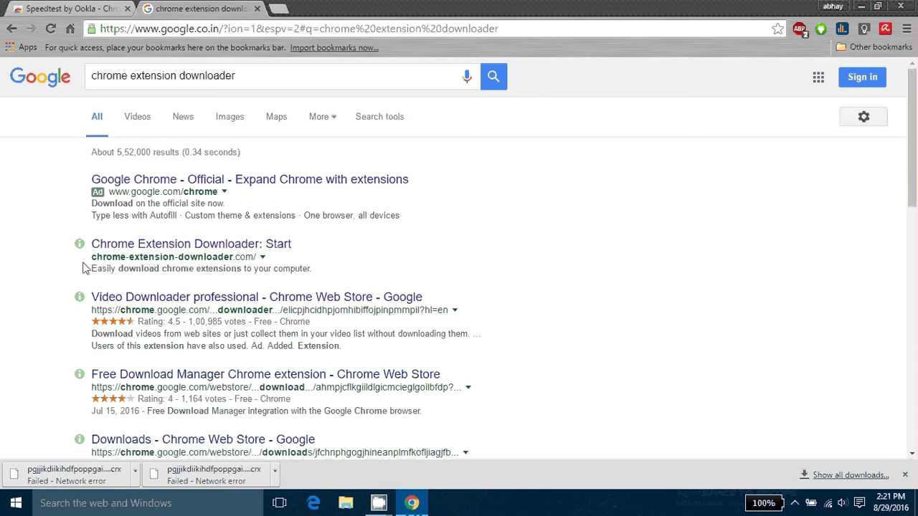
pyautogui.moveTo(87, 258); pyautogui.dragTo(282, 257)
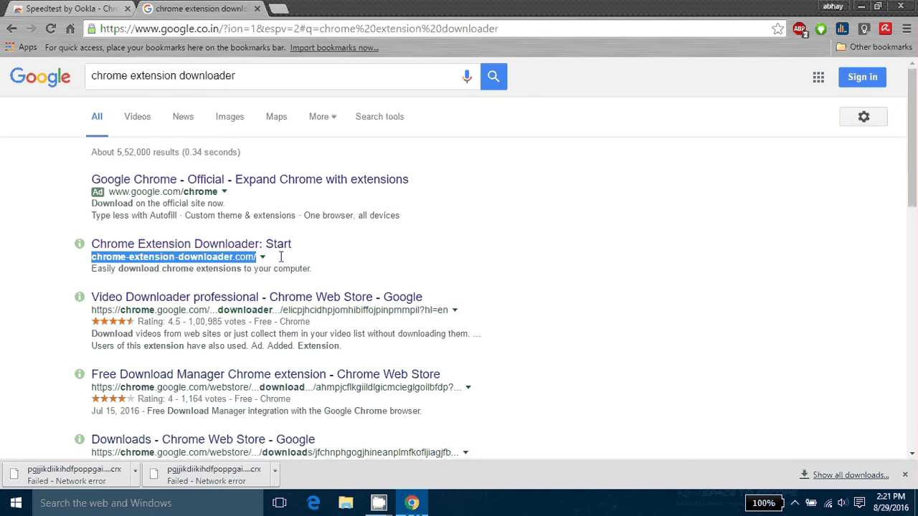
pyautogui.click(279, 246)
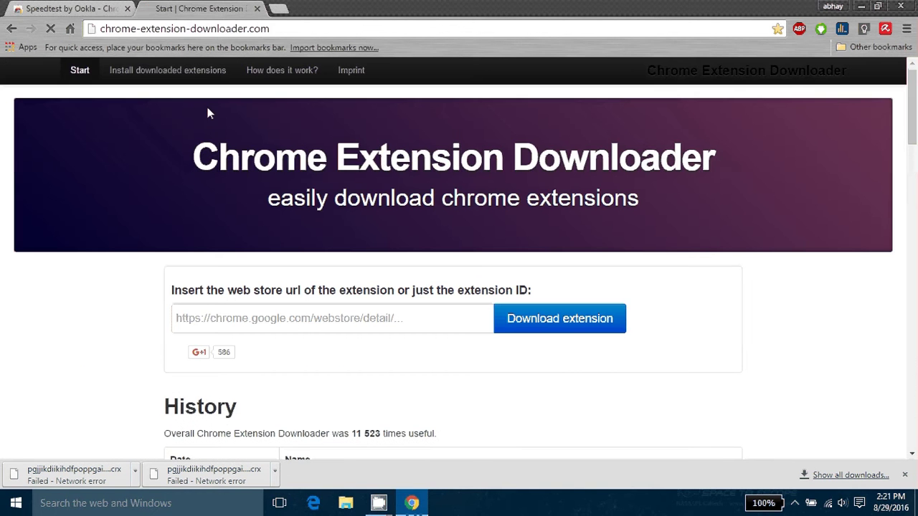
# Paste the Speedtest by Ookla store URL into Chrome Extension Downloader and request the .crx download
pyautogui.click(100, 7)
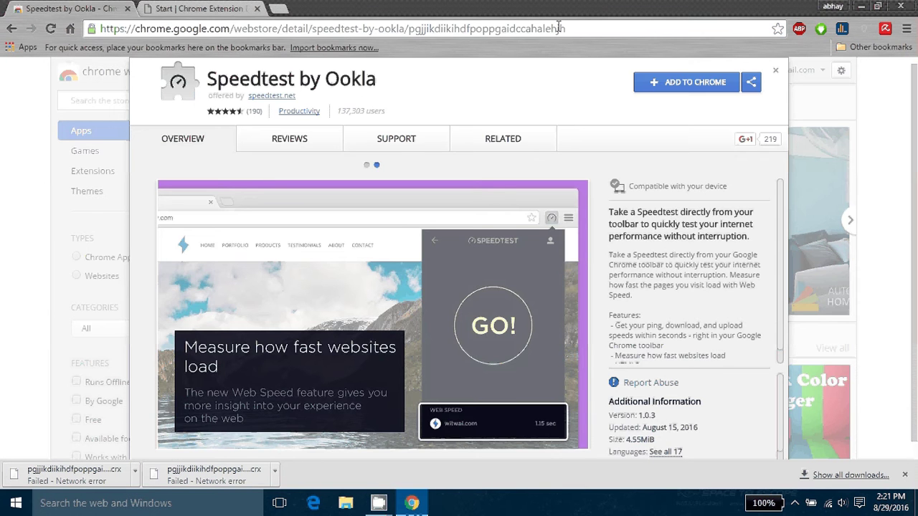
pyautogui.click(560, 28)
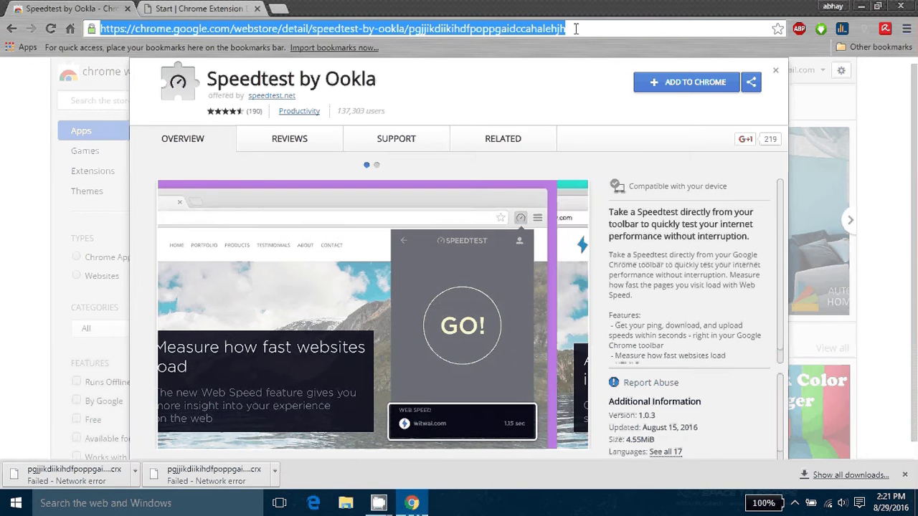
pyautogui.hotkey('ctrl', 'Tab')
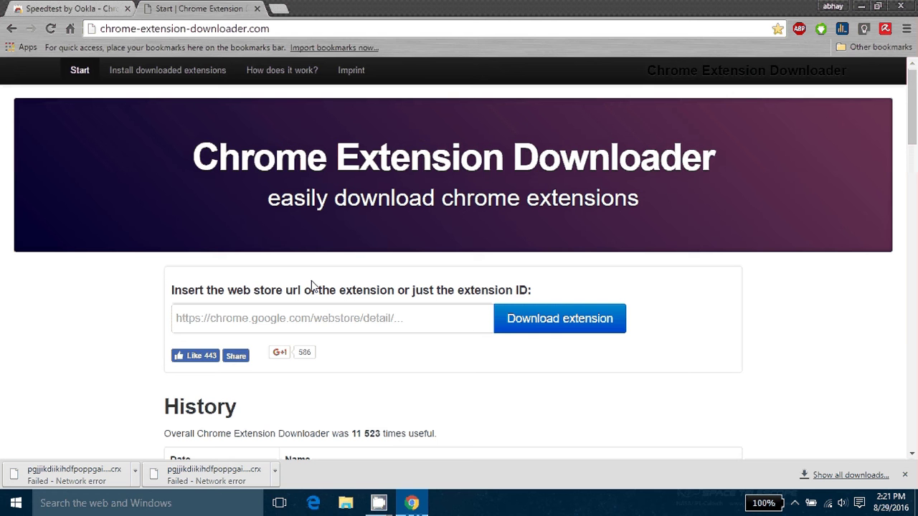
pyautogui.click(328, 322)
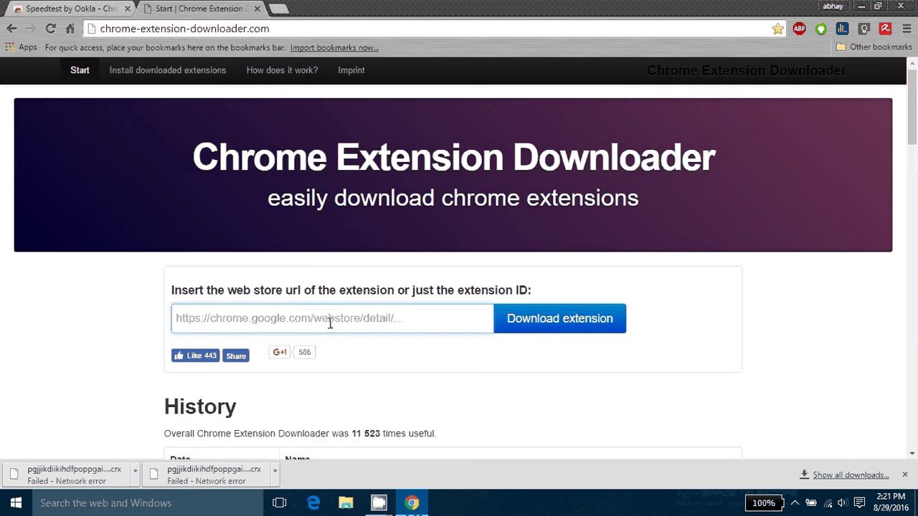
pyautogui.write('https://chrome.google.com/webstore/detail/speedtest-by-ookla/pgjjikdiikihdfpoppgaidccahalehjh')
pyautogui.click(529, 322)
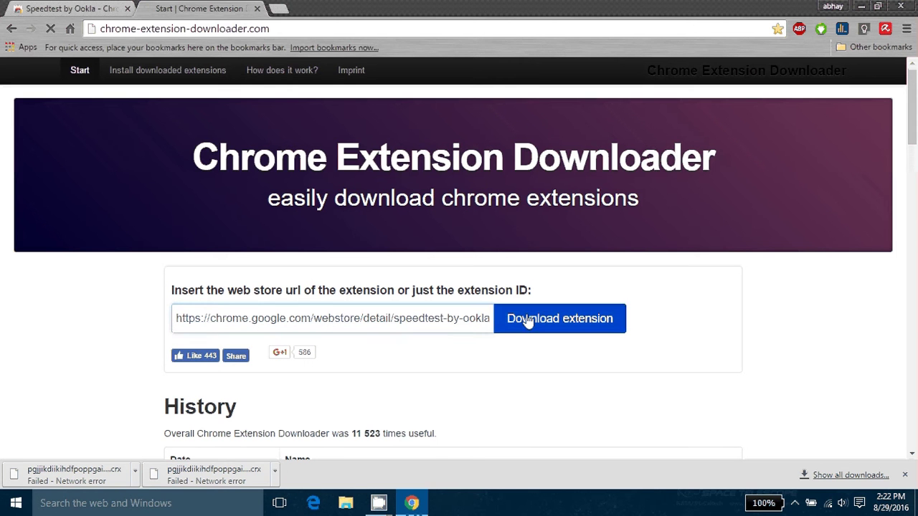
pyautogui.click(281, 11)
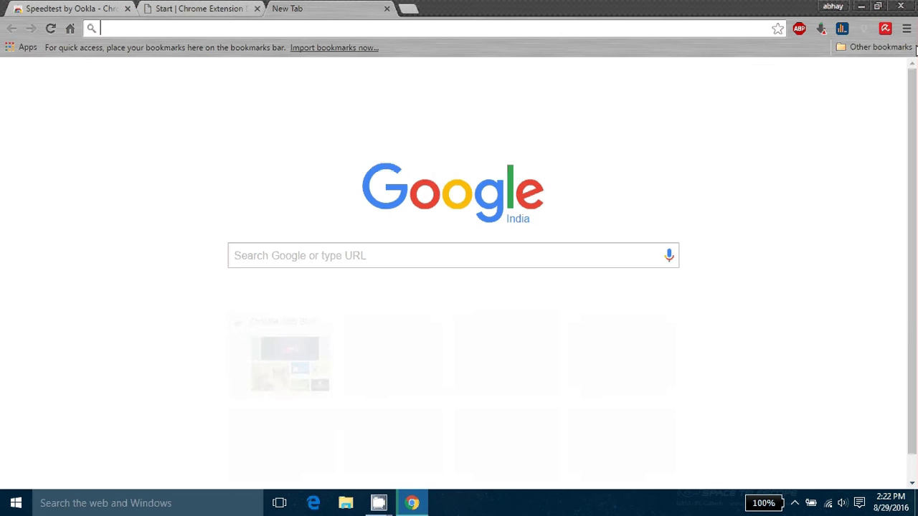
# Open Chrome's Extensions page through the main menu's More tools > Extensions
pyautogui.click(907, 29)
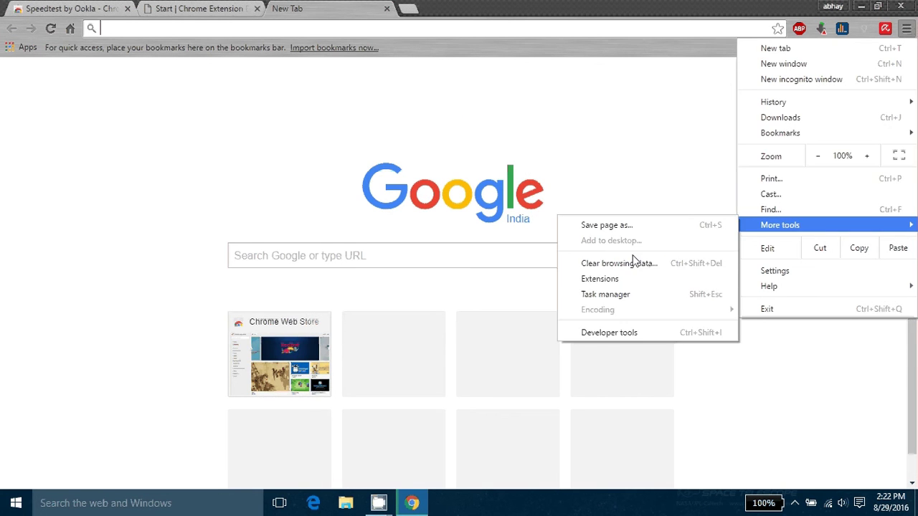
pyautogui.click(634, 280)
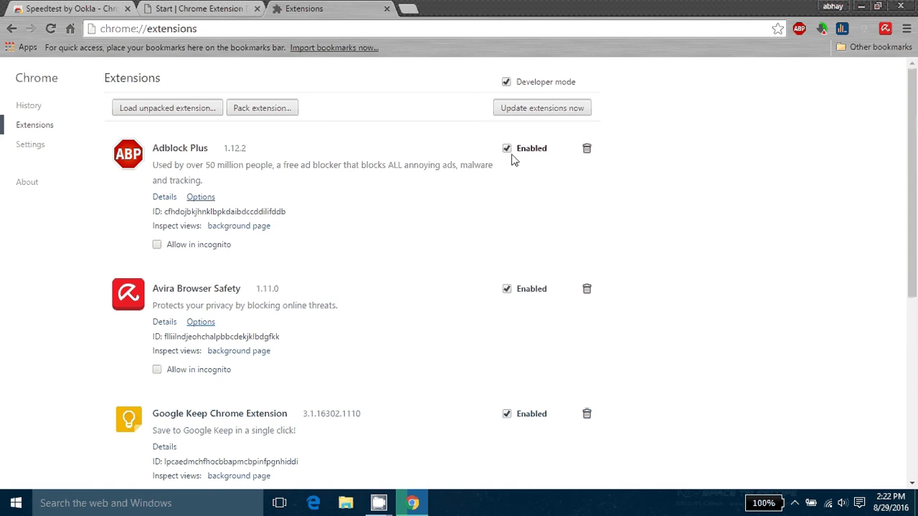
# Keep the downloaded Speedtest-by-Ookla_v1.0.3 (1).crx despite Chrome's harmful-file warning
pyautogui.scroll(-5, 669, 250)
pyautogui.scroll(5, 670, 250)
pyautogui.scroll(-5, 768, 211)
pyautogui.scroll(5, 770, 212)
pyautogui.click(822, 29)
pyautogui.click(827, 28)
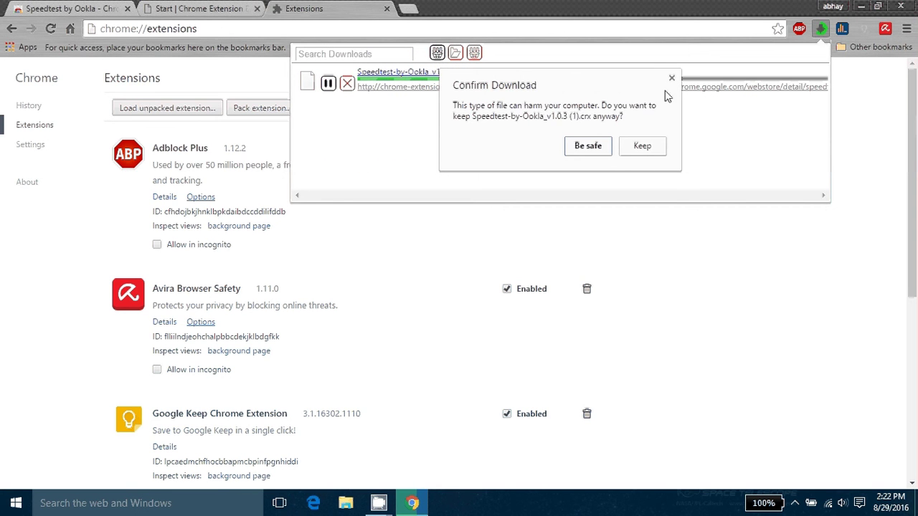
pyautogui.click(670, 77)
# Close the downloads list and the context menu, then return to the Extensions tab
pyautogui.click(824, 227)
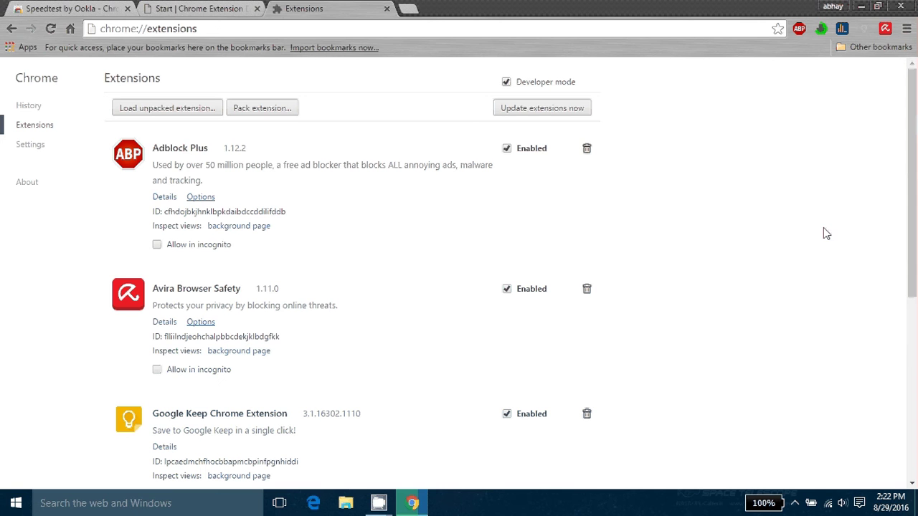
pyautogui.rightClick(788, 164)
pyautogui.click(787, 208)
pyautogui.click(182, 7)
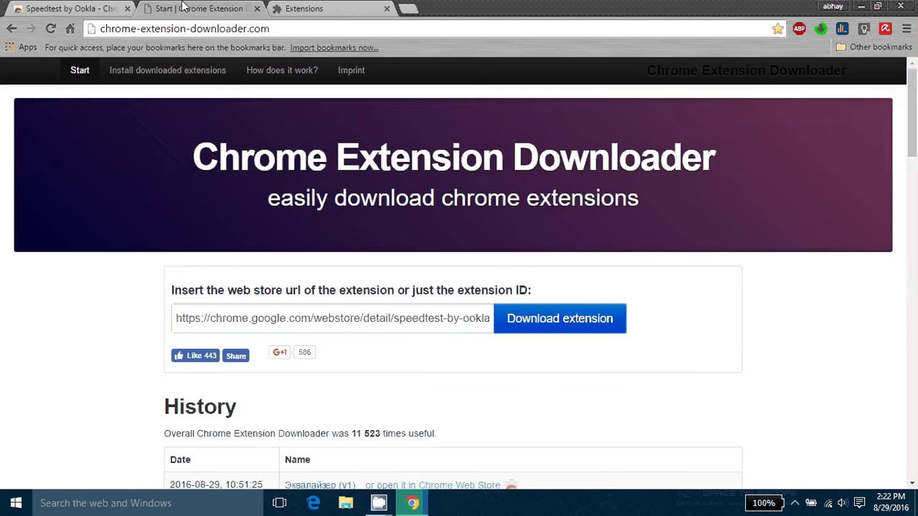
pyautogui.click(306, 8)
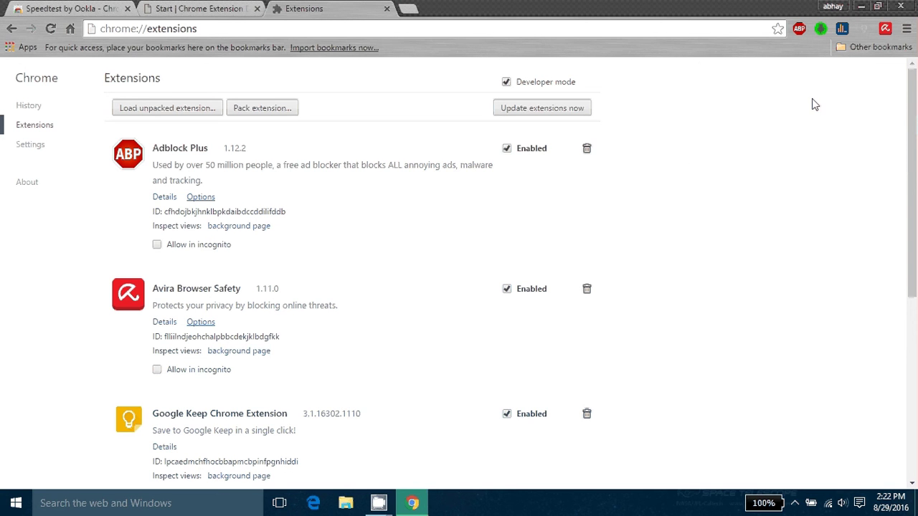
# Drag the Speedtest .crx from the downloads list onto chrome://extensions and confirm Add extension
pyautogui.click(820, 31)
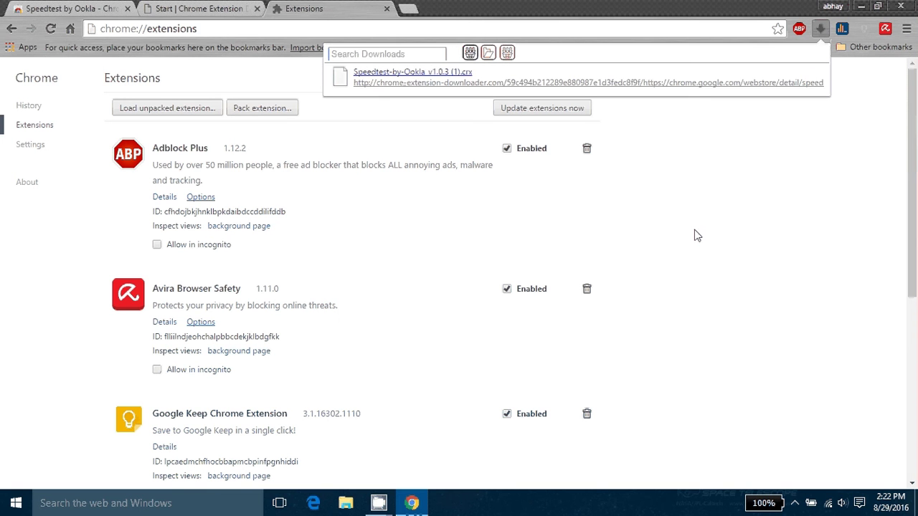
pyautogui.moveTo(413, 76)
pyautogui.click(423, 75)
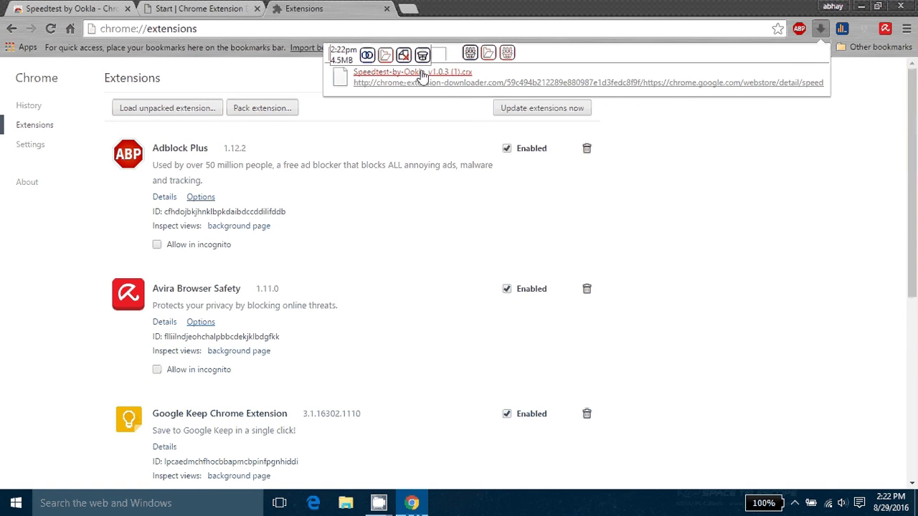
pyautogui.moveTo(423, 75)
pyautogui.mouseDown()
pyautogui.moveTo(448, 257)
pyautogui.moveTo(442, 244)
pyautogui.mouseUp()
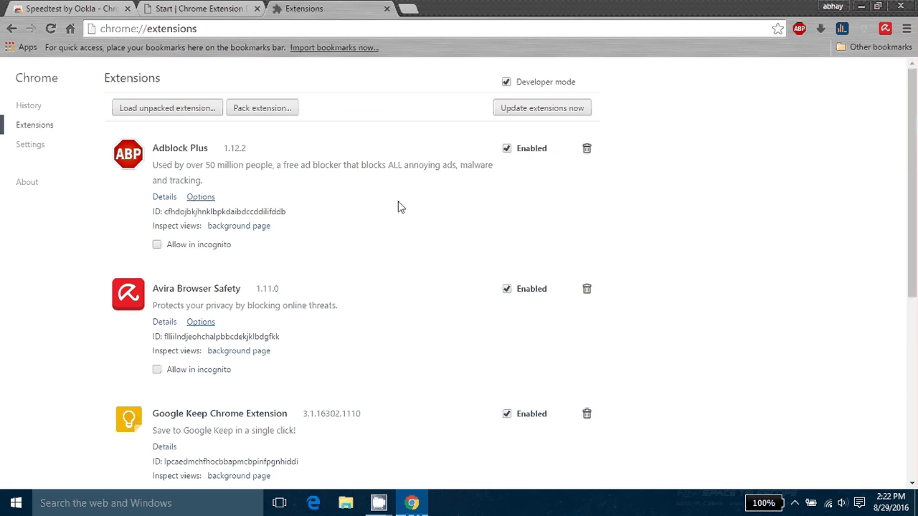
pyautogui.click(488, 131)
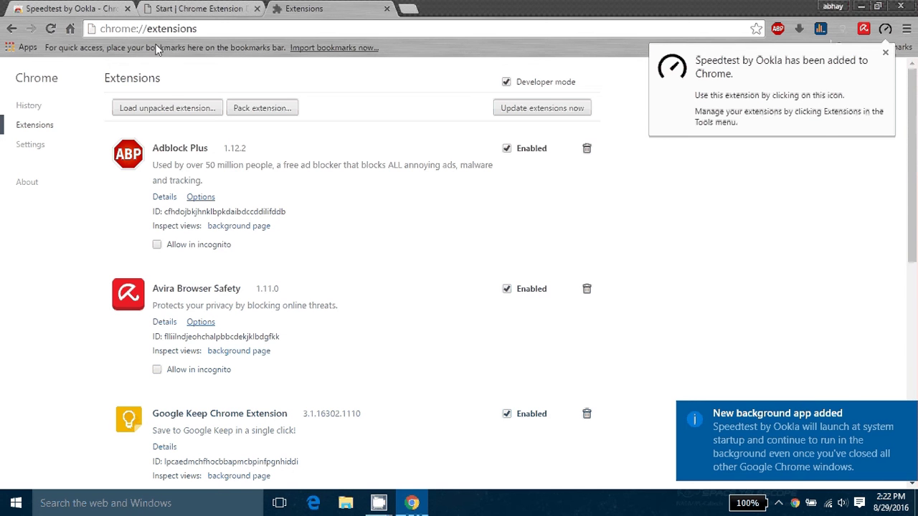
pyautogui.click(83, 8)
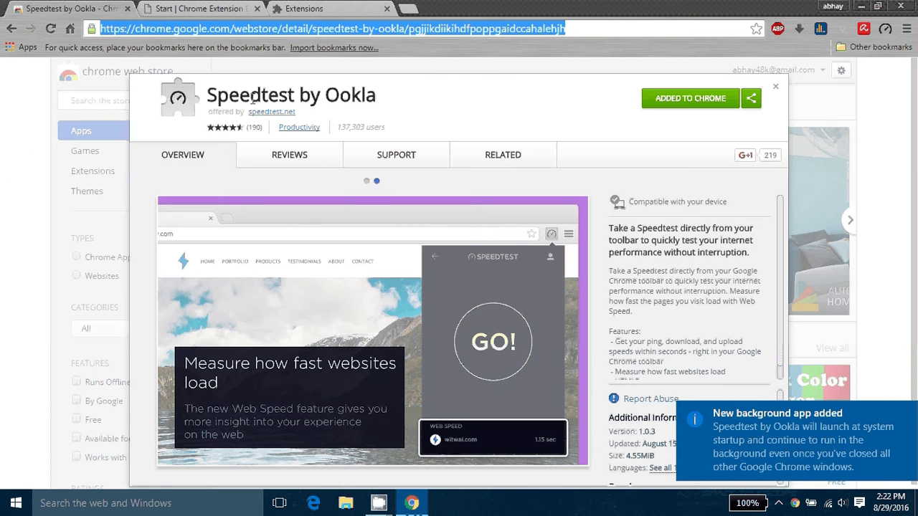
# Reset the downloader and extensions tabs to blank new-tab pages, finishing on the Speedtest store tab
pyautogui.click(576, 29)
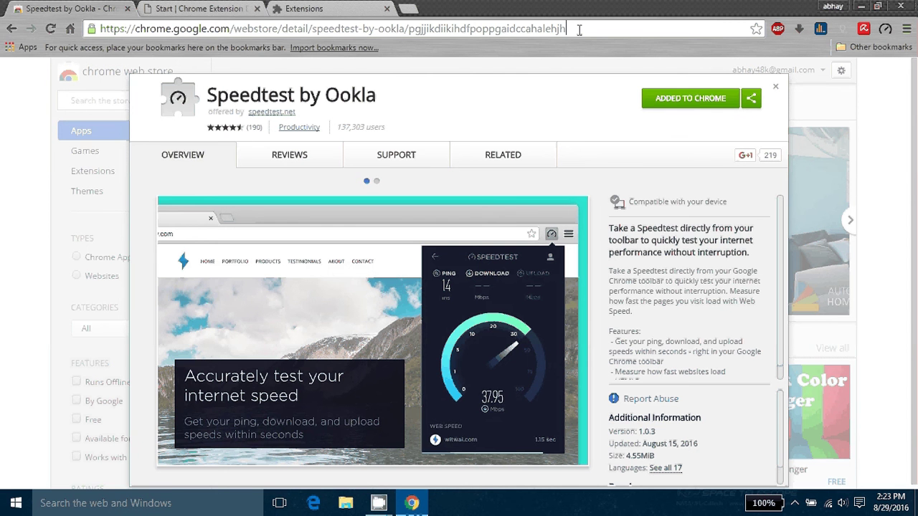
pyautogui.click(191, 6)
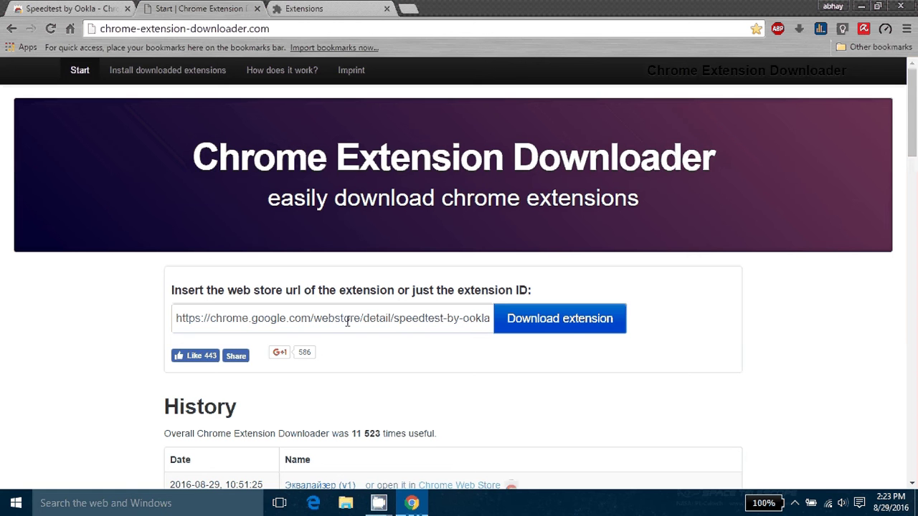
pyautogui.click(278, 8)
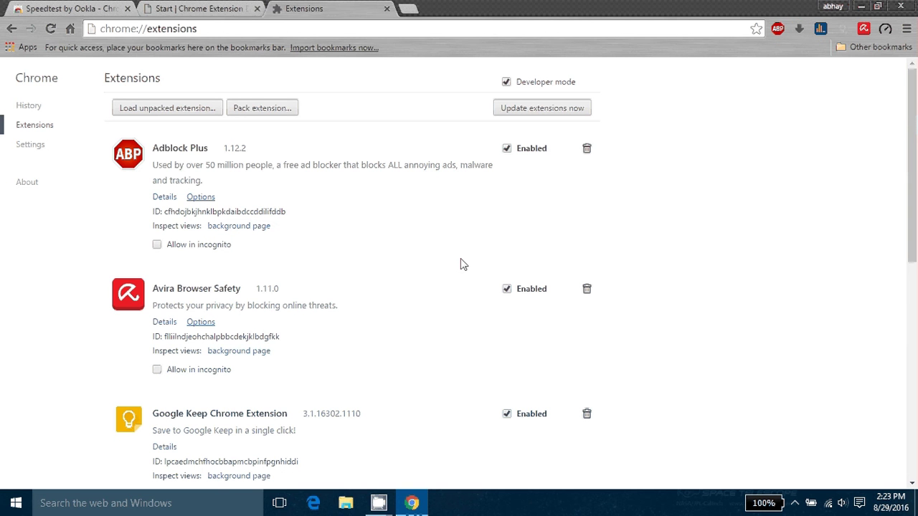
pyautogui.click(69, 26)
pyautogui.click(224, 7)
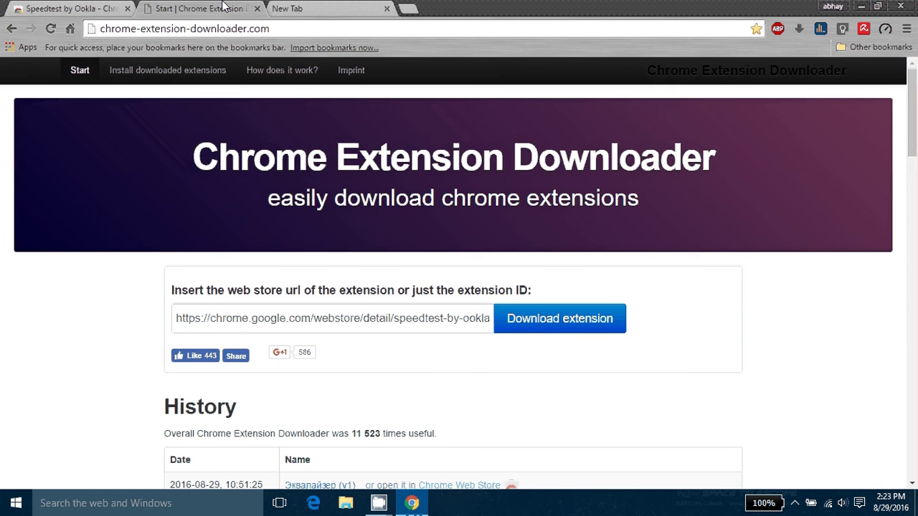
pyautogui.click(106, 8)
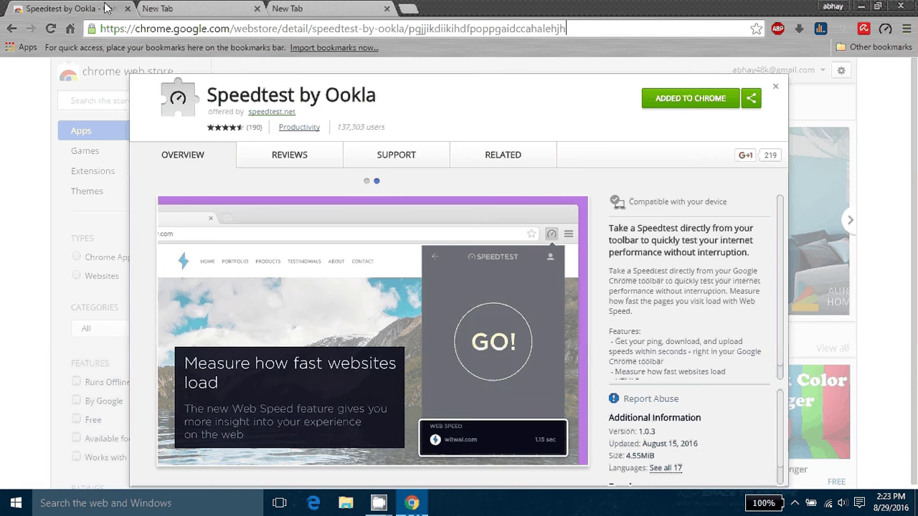